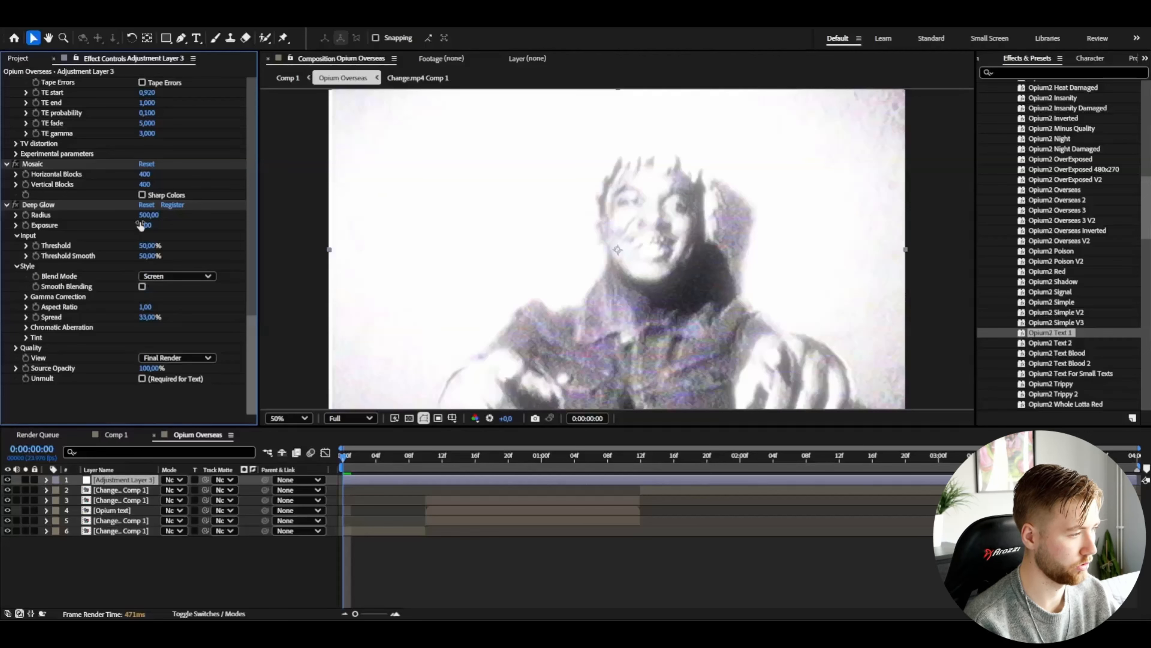
# Step: Set the Deep Glow exposure to 0,50 and its threshold to 70%
pyautogui.write(',5')
pyautogui.click(119, 224)
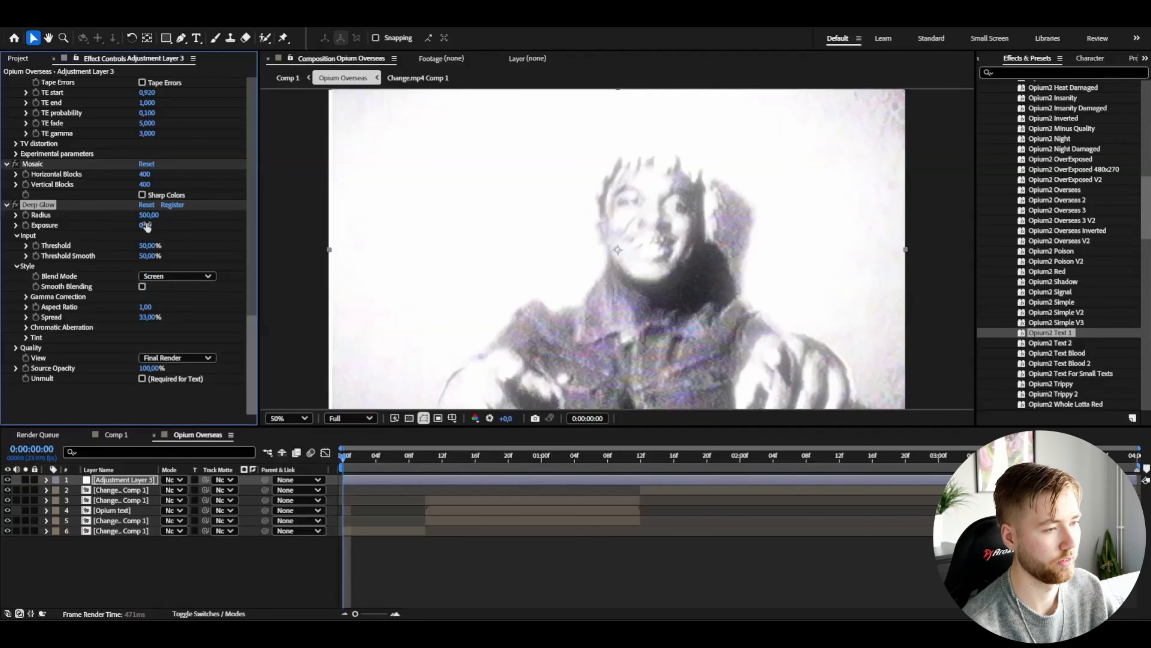
pyautogui.click(397, 462)
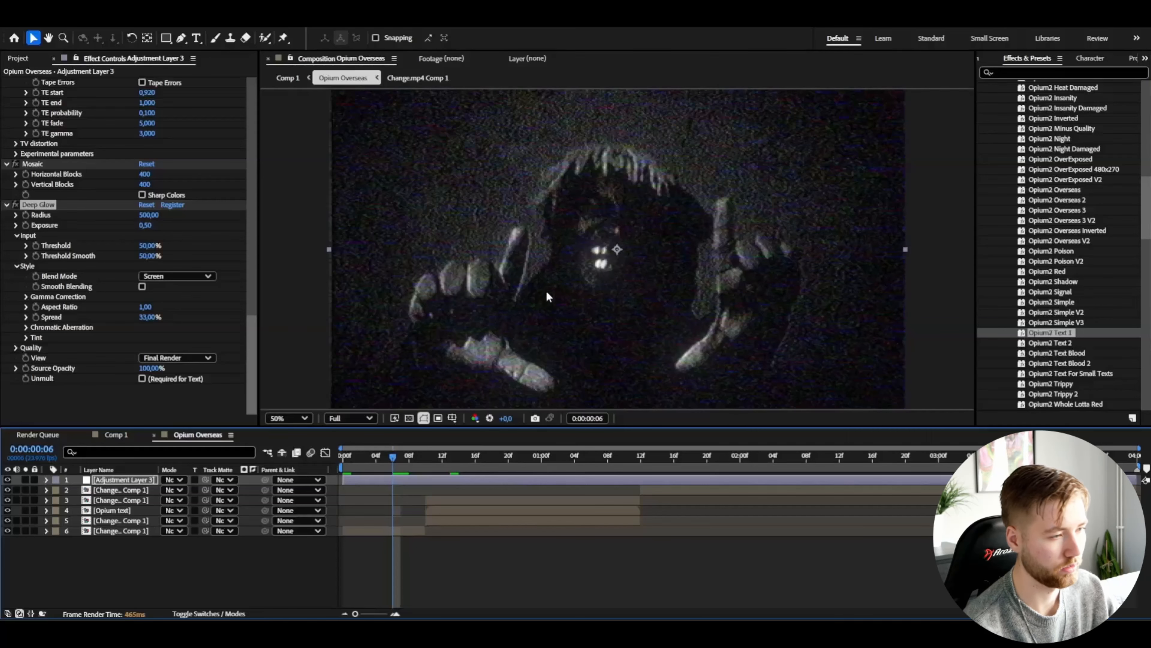
pyautogui.press('pageup')
pyautogui.press('pageup')
pyautogui.click(144, 246)
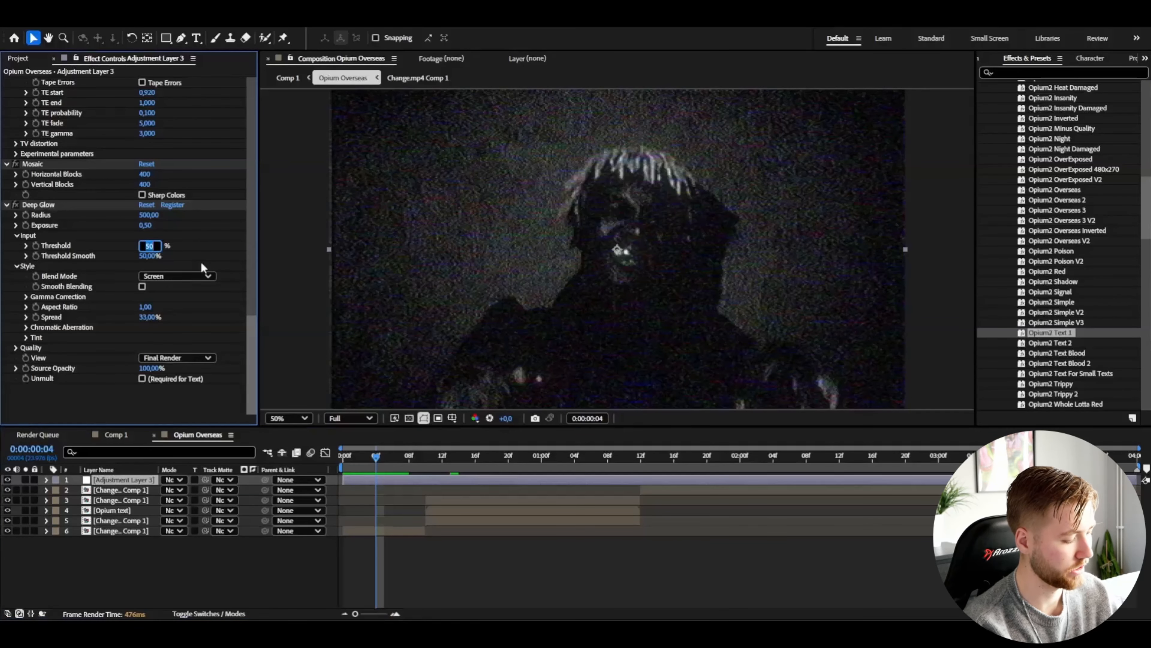
pyautogui.write('70')
pyautogui.press('Return')
# Step: Add Fast Box Blur to the adjustment layer with a blur radius of 1
pyautogui.click(151, 476)
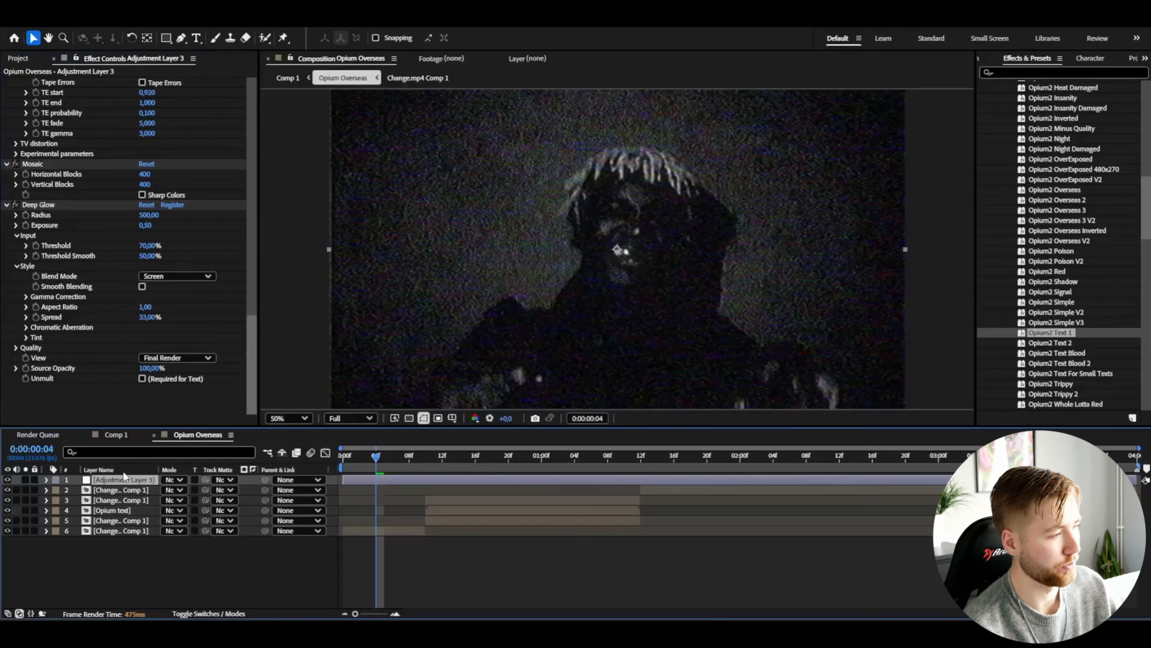
pyautogui.hotkey('ctrl', 'space')
pyautogui.write('fast')
pyautogui.press('Return')
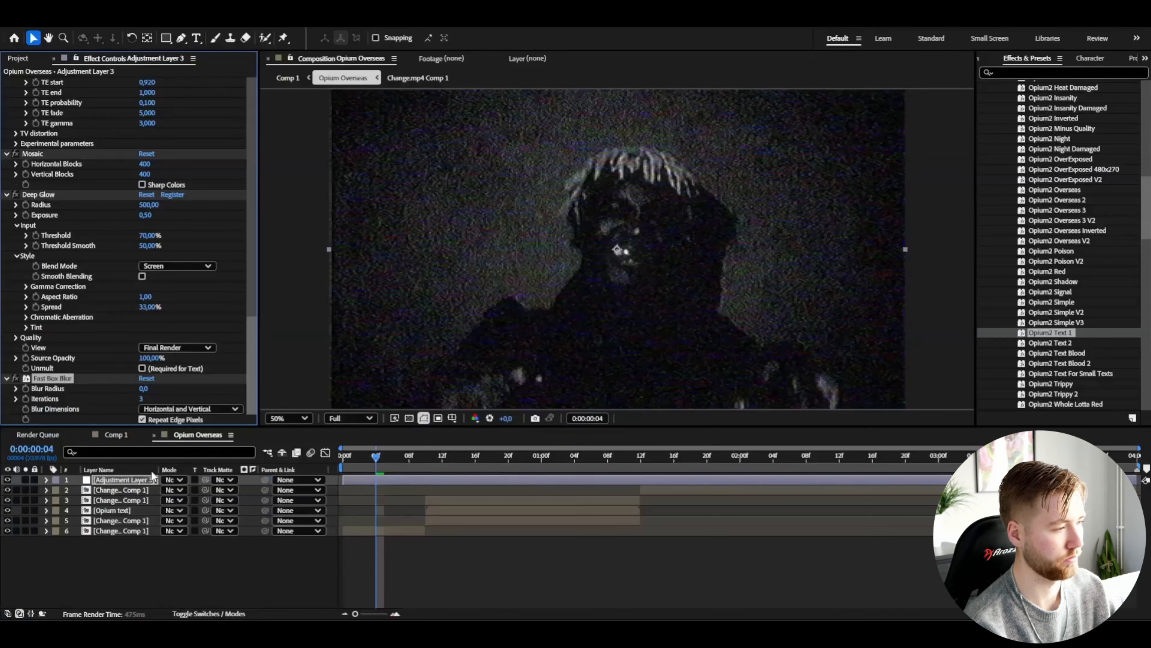
pyautogui.write('1')
pyautogui.press('Return')
# Step: Add Unsharp Mask to the adjustment layer with an amount of 150
pyautogui.click(285, 399)
pyautogui.hotkey('ctrl', 'space')
pyautogui.write('unsh')
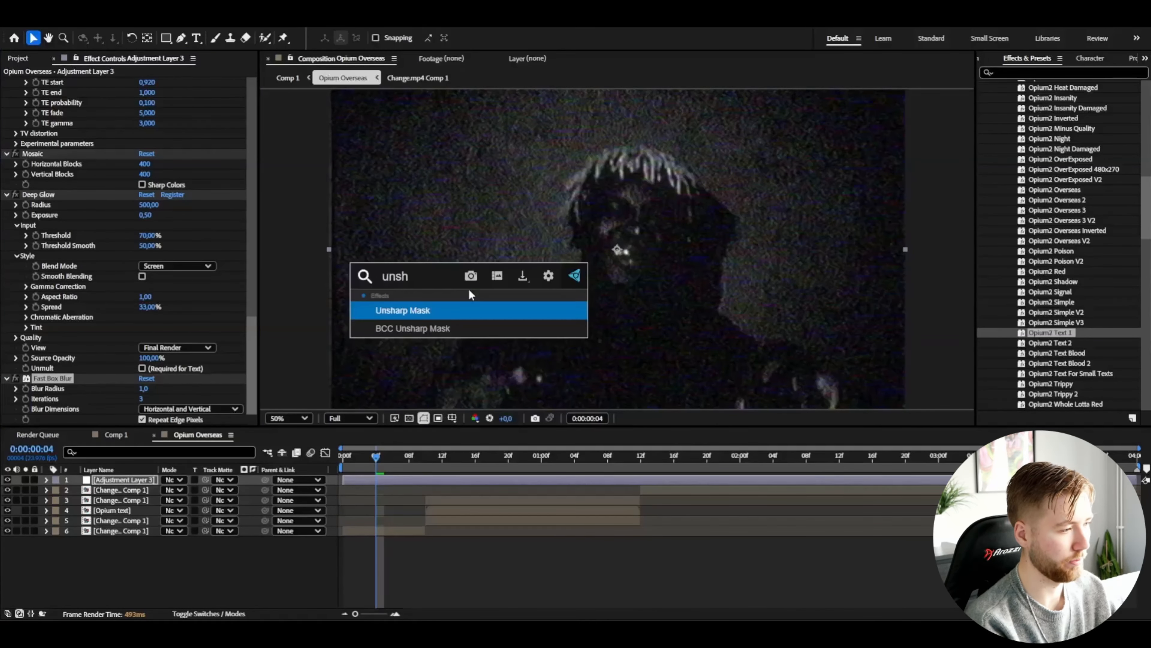
pyautogui.press('Return')
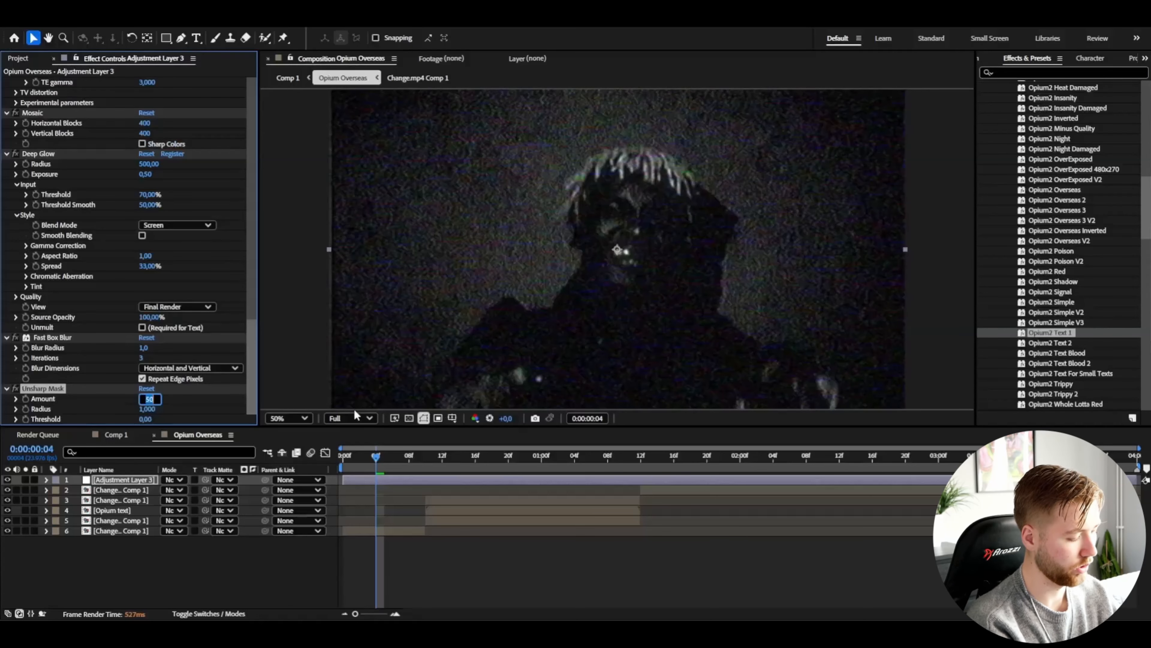
pyautogui.press('Tab')
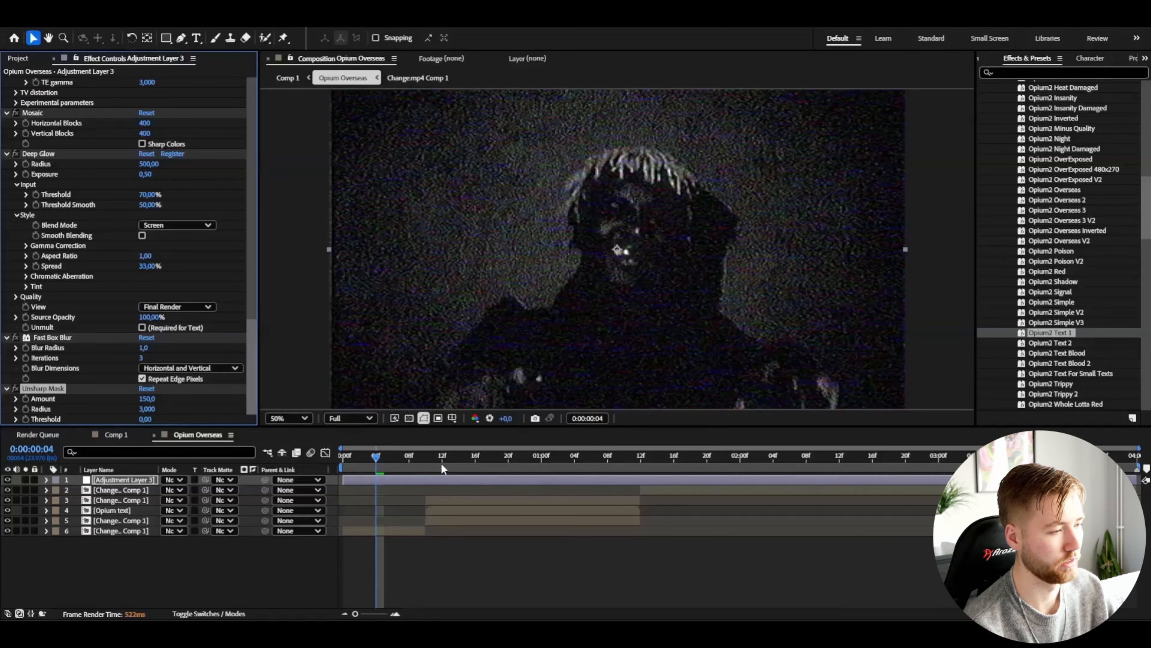
# Step: Add the Transform effect to the adjustment layer and set its scale to 102
pyautogui.click(131, 478)
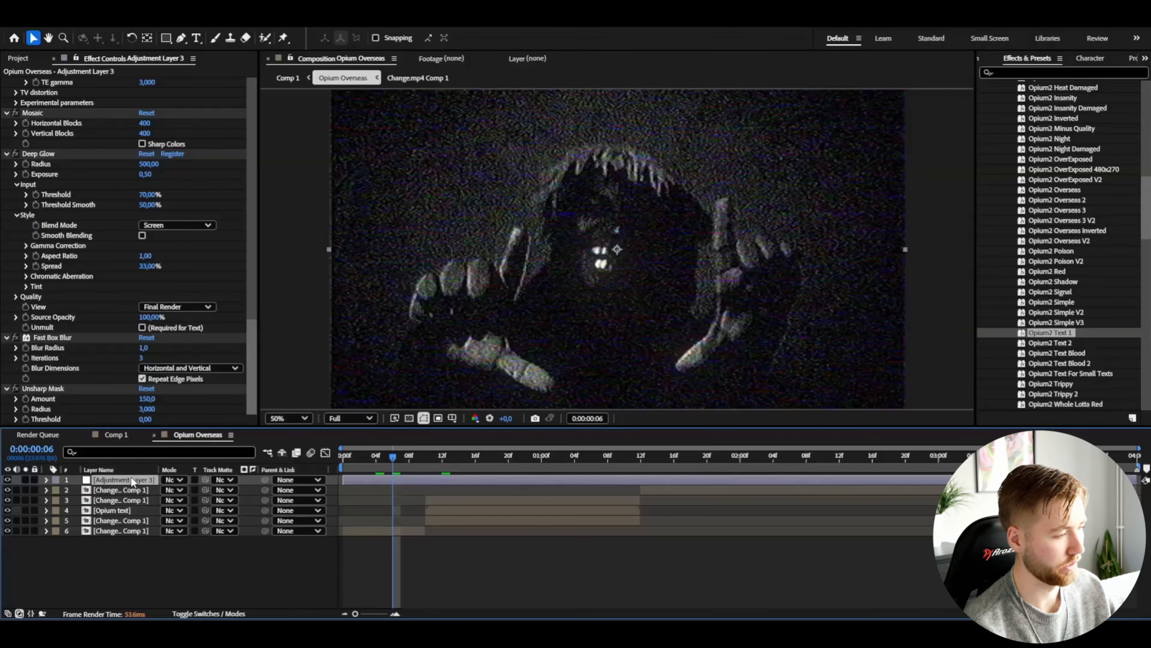
pyautogui.hotkey('ctrl', 'space')
pyautogui.write('tr')
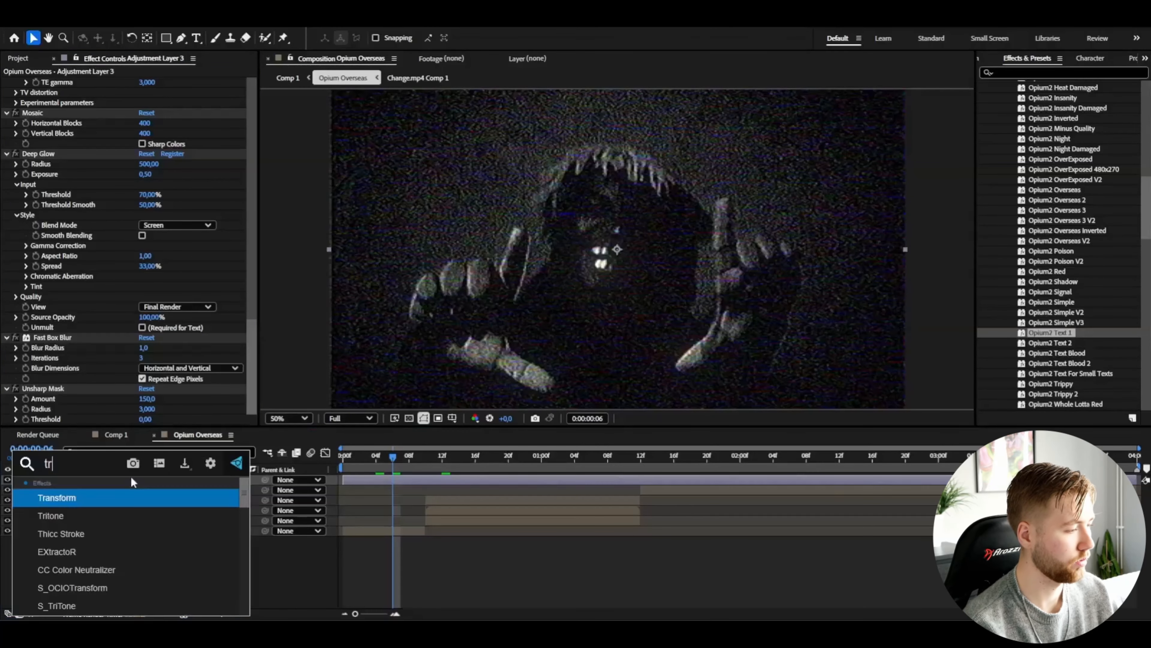
pyautogui.press('Return')
pyautogui.click(141, 293)
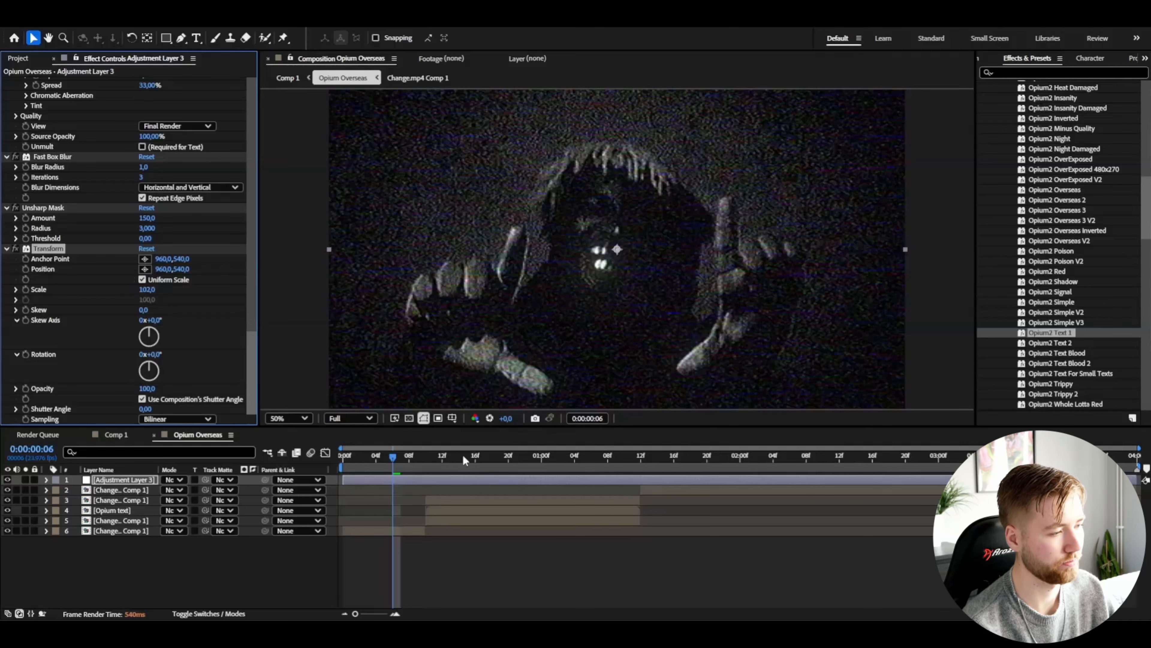
# Step: Add the Posterize Time effect to the adjustment layer
pyautogui.hotkey('ctrl', 'space')
pyautogui.write('pos')
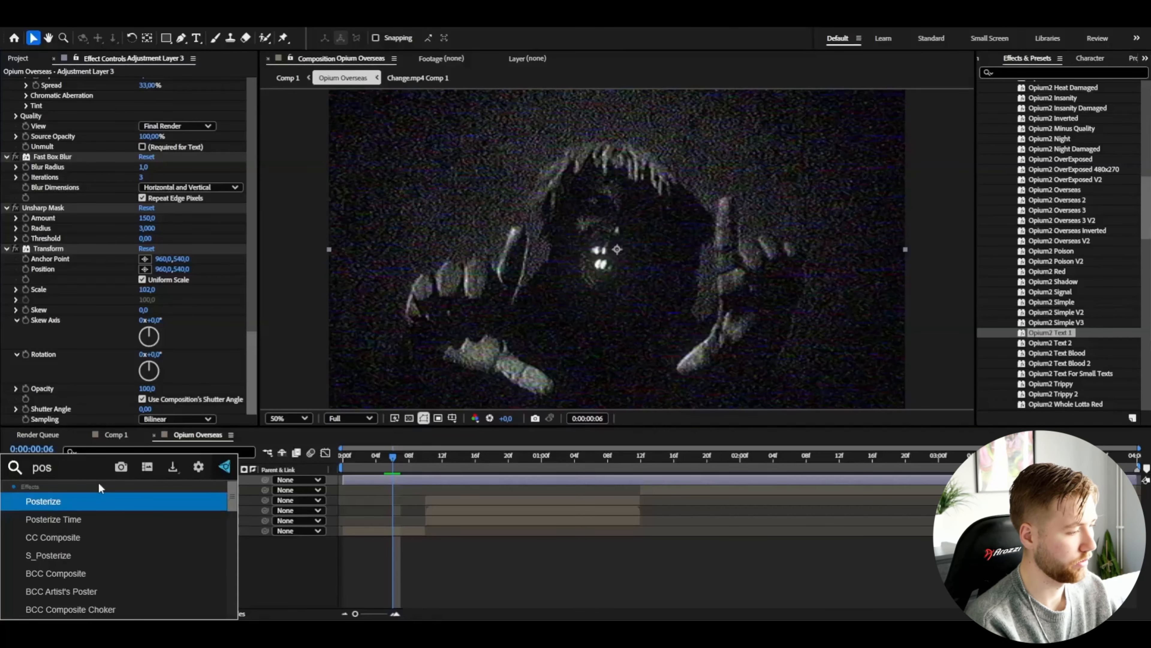
pyautogui.press('Down')
pyautogui.press('Return')
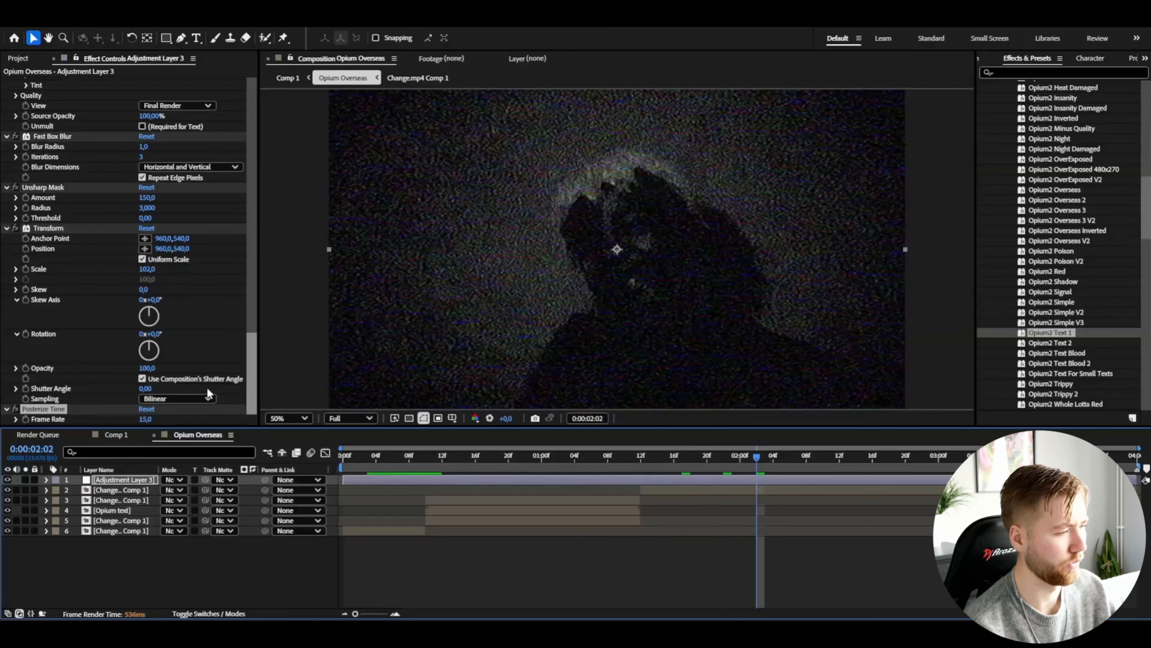
# Step: Set the S_Flicker amplitude to about 0,5
pyautogui.moveTo(243, 362); pyautogui.dragTo(269, 160)
pyautogui.moveTo(148, 284); pyautogui.dragTo(165, 282)
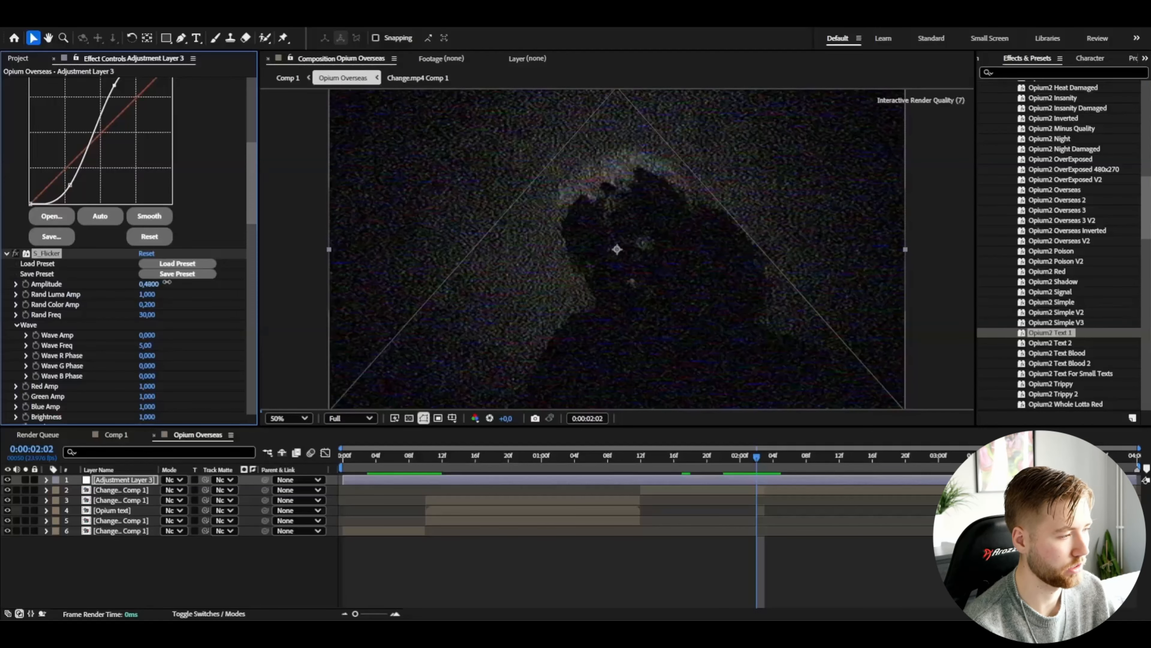
pyautogui.press('space')
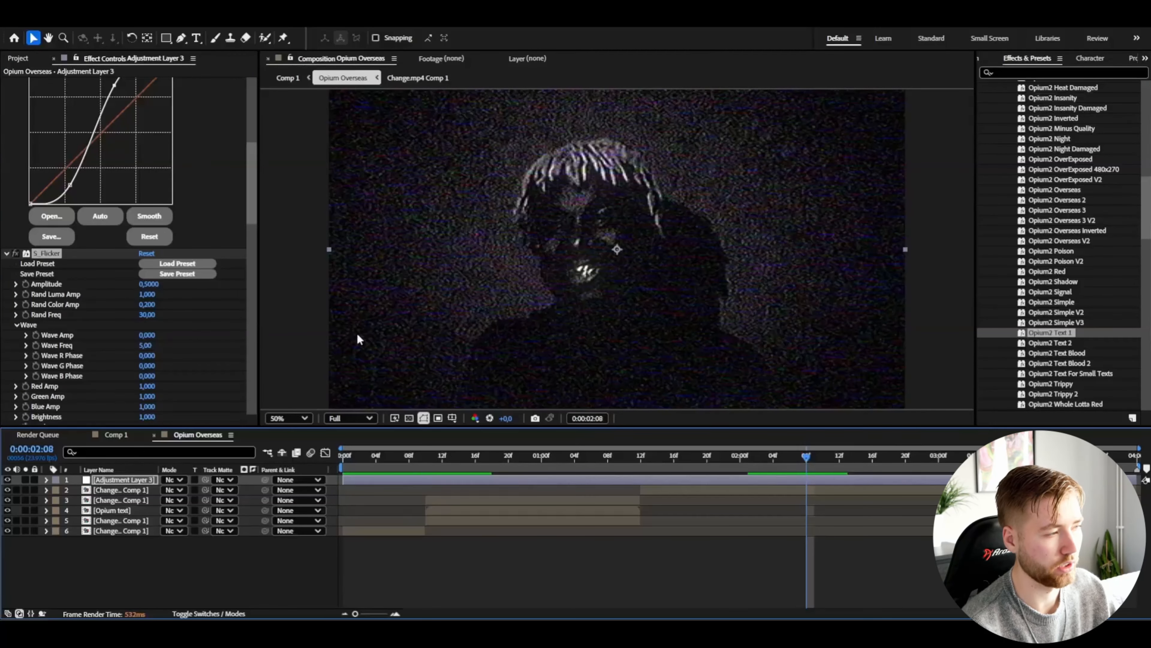
# Step: Raise the lower point of the Curves graph slightly to lift the shadows
pyautogui.click(70, 184)
pyautogui.moveTo(70, 184); pyautogui.dragTo(69, 173)
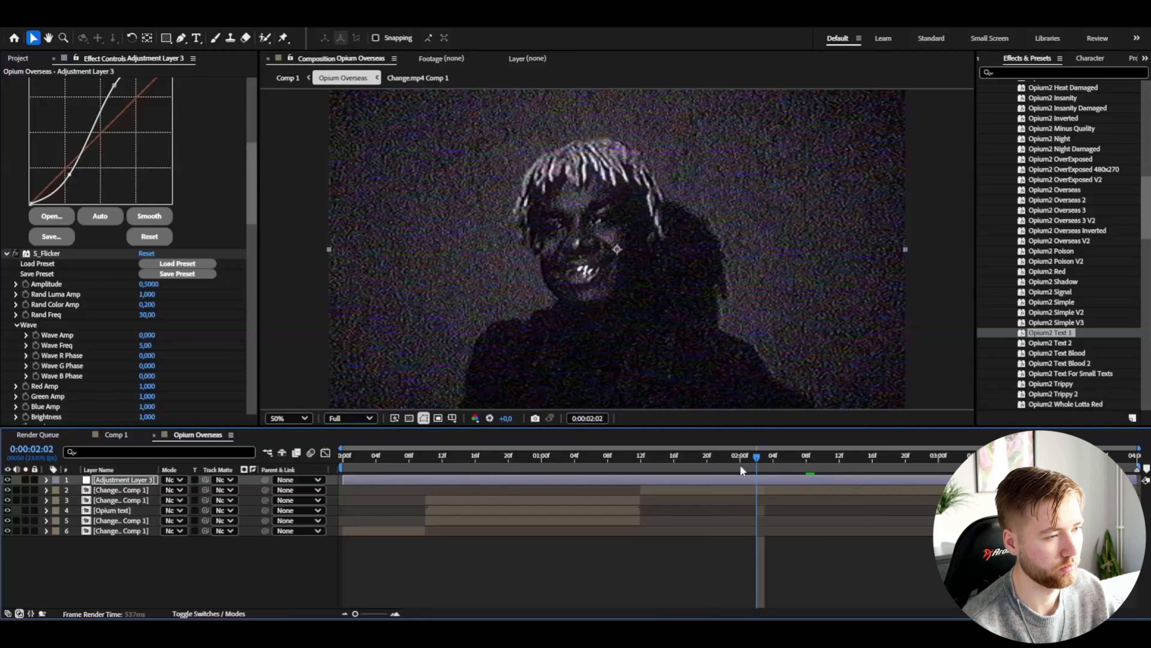
pyautogui.press('space')
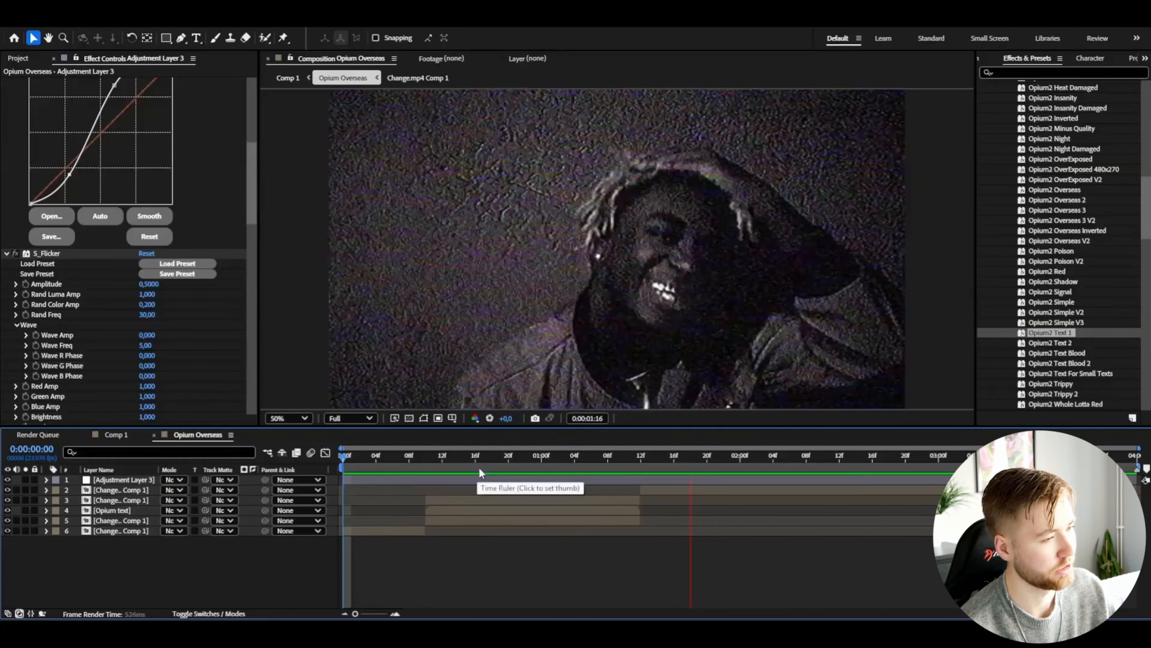
# Step: Scrub to about one second and review the Curves and S_Flicker settings on the adjustment layer
pyautogui.click(543, 459)
pyautogui.moveTo(543, 459); pyautogui.dragTo(566, 455)
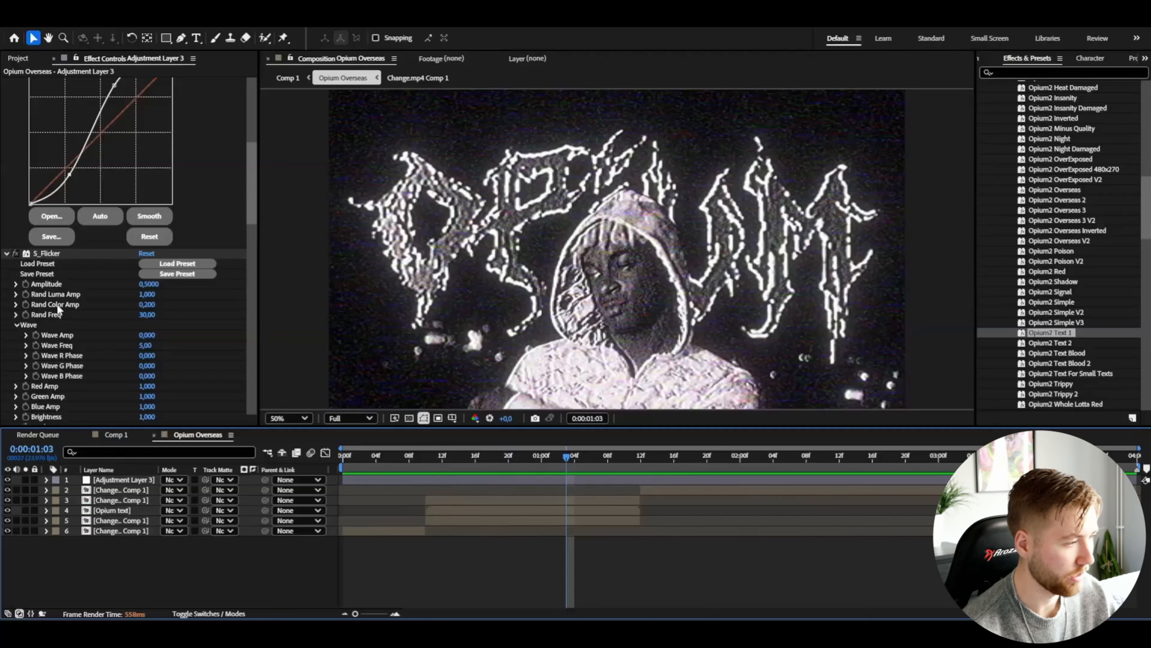
pyautogui.scroll(4, 53, 275)
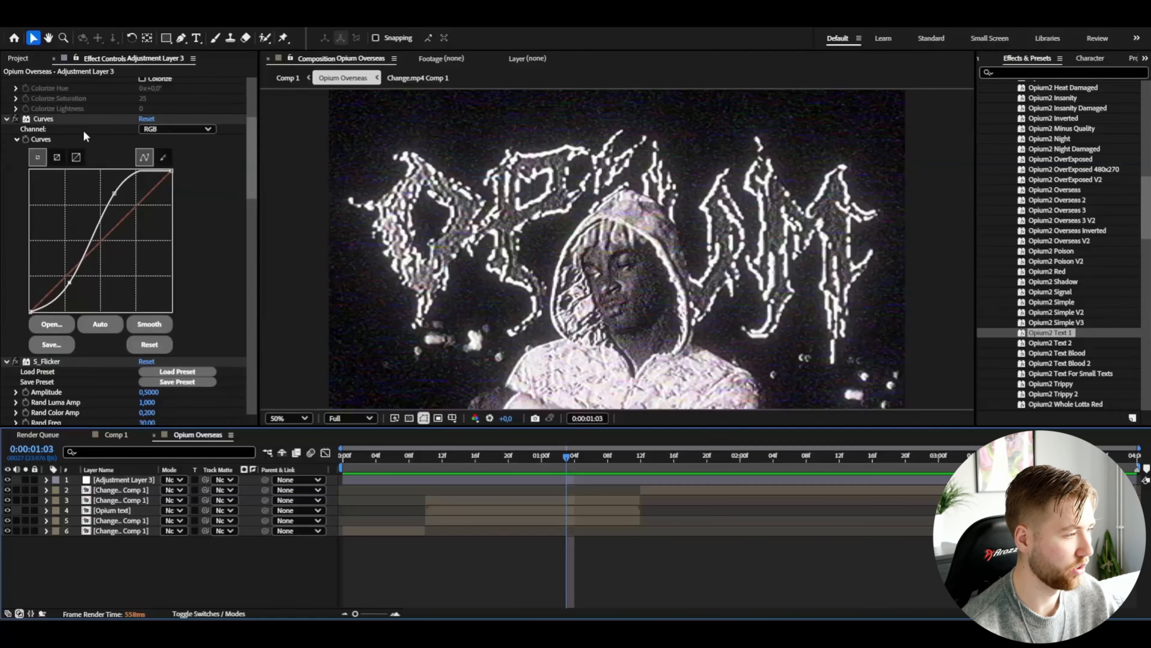
pyautogui.scroll(-5, 221, 205)
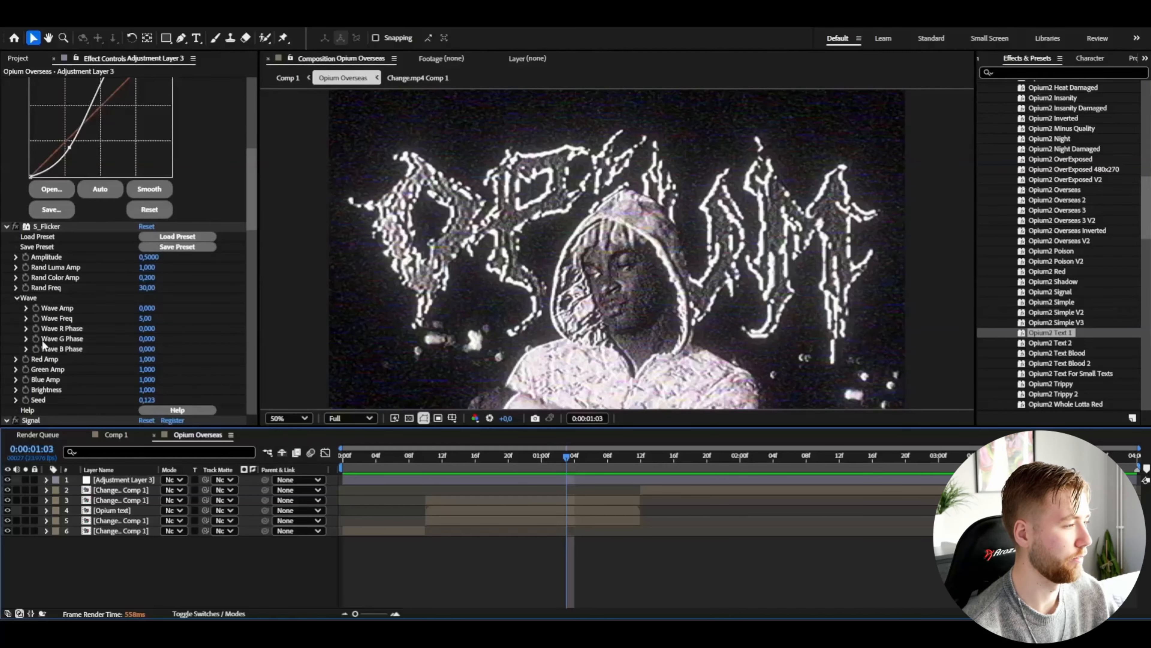
pyautogui.scroll(3, 53, 325)
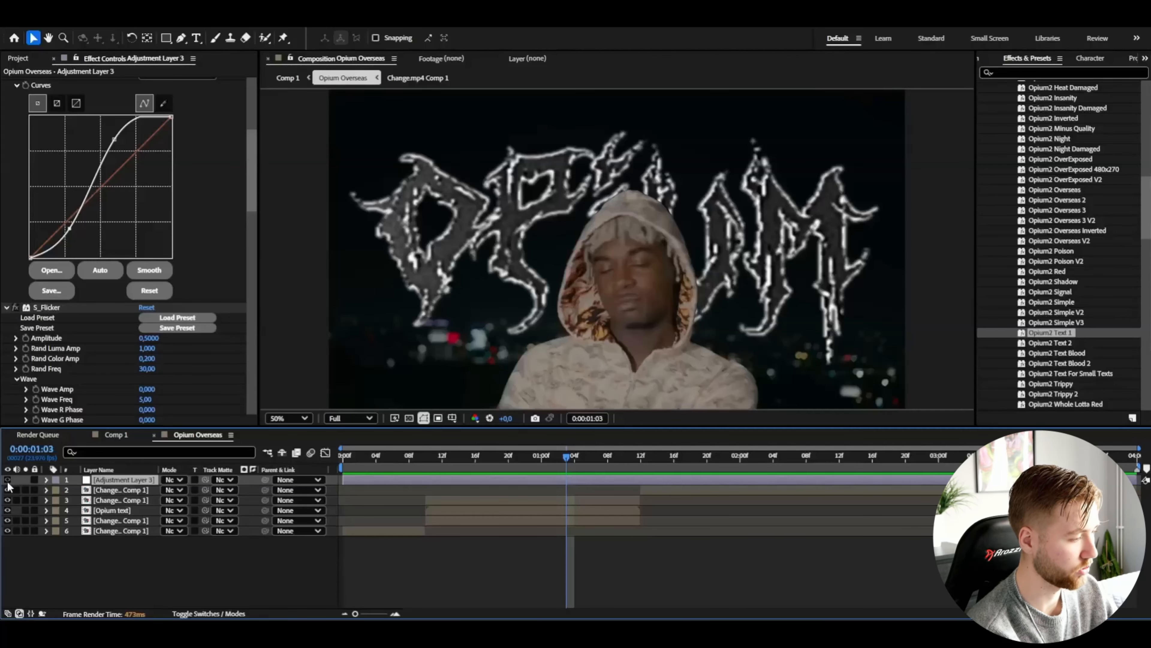
# Step: Create a new adjustment layer and browse the Opium Presets V2 folder
pyautogui.hotkey('ctrl', 'alt', 'y')
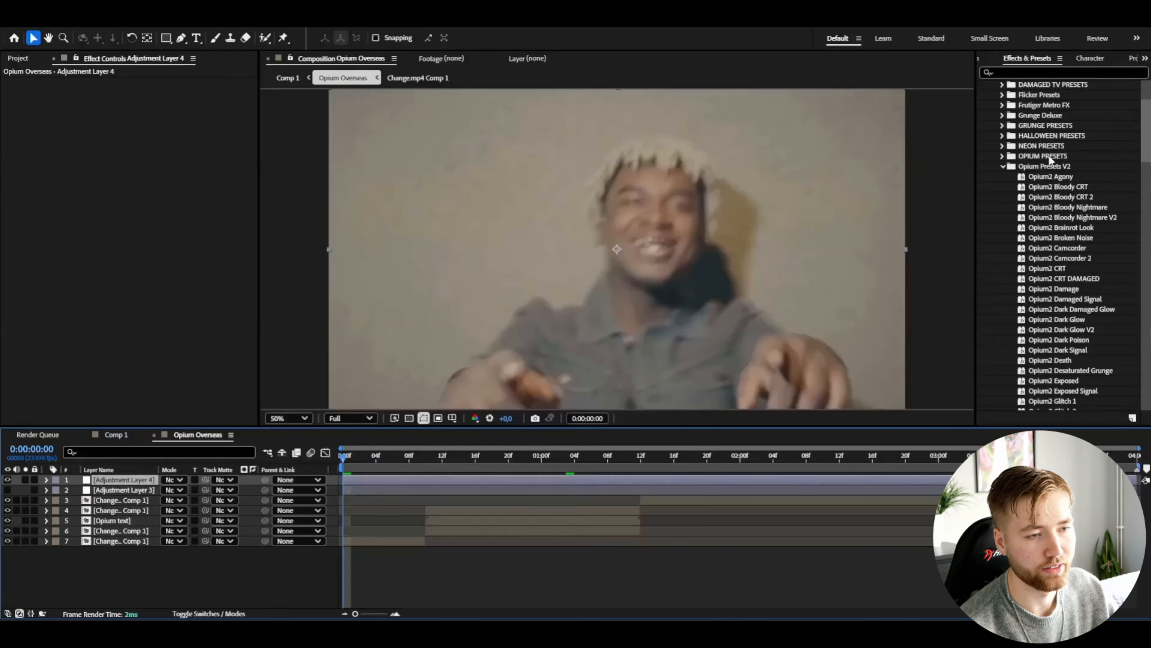
pyautogui.scroll(-2, 1049, 154)
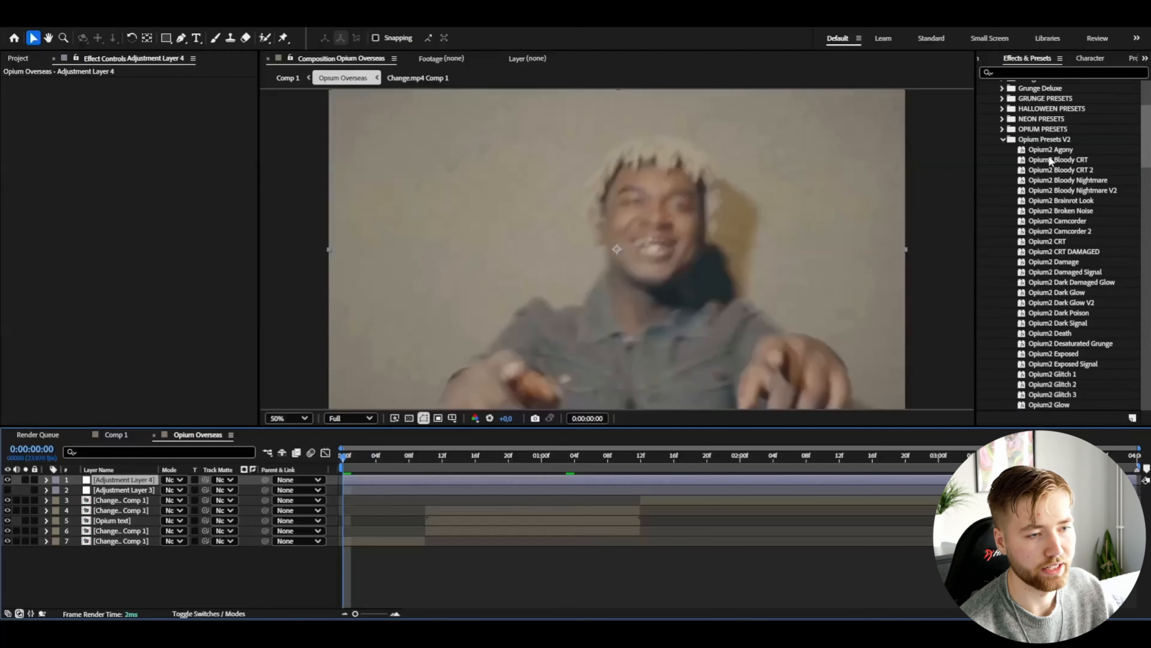
pyautogui.scroll(-2, 1050, 144)
pyautogui.scroll(-2, 1049, 148)
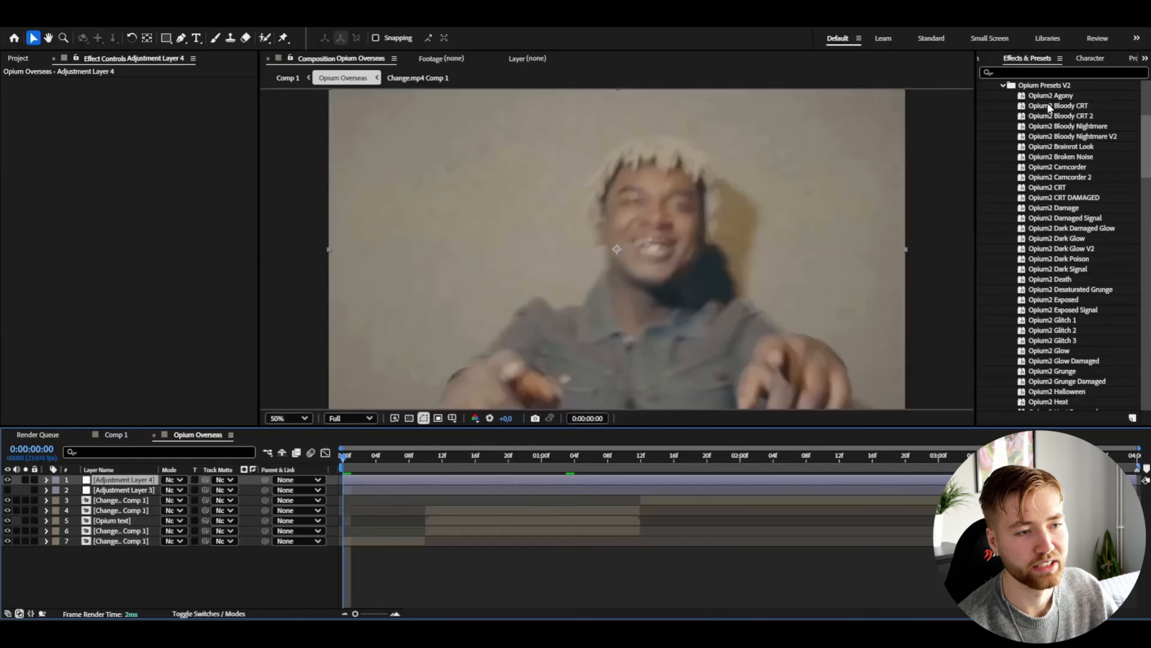
pyautogui.click(1062, 96)
pyautogui.scroll(-12, 1043, 121)
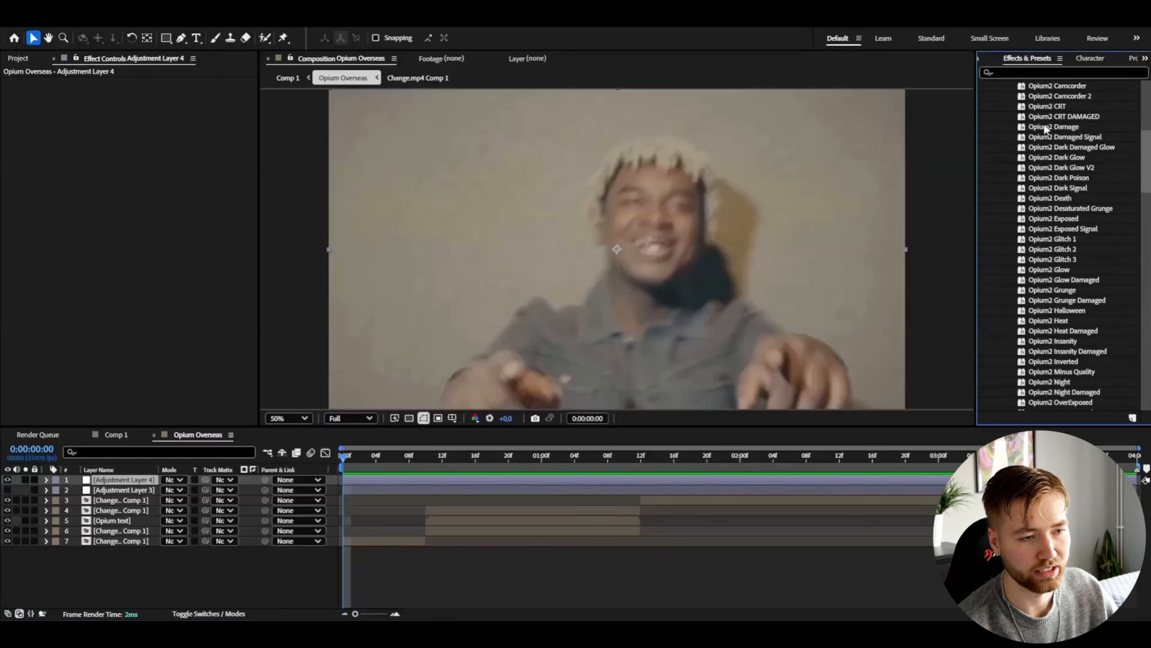
pyautogui.scroll(-9, 1046, 151)
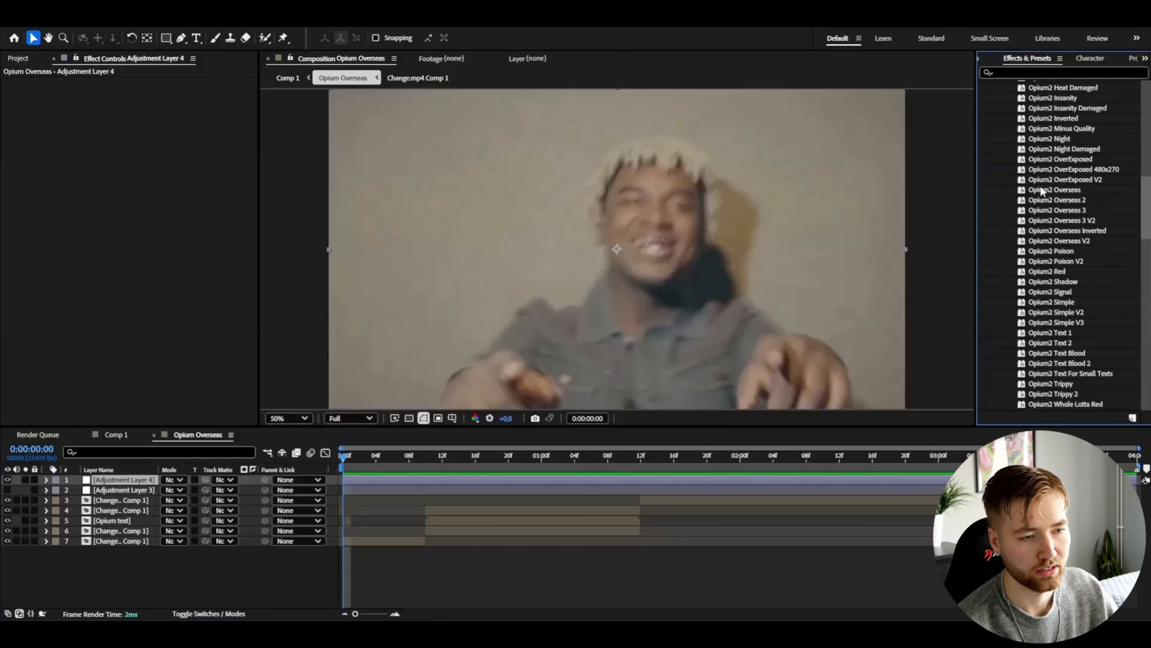
pyautogui.scroll(20, 1049, 223)
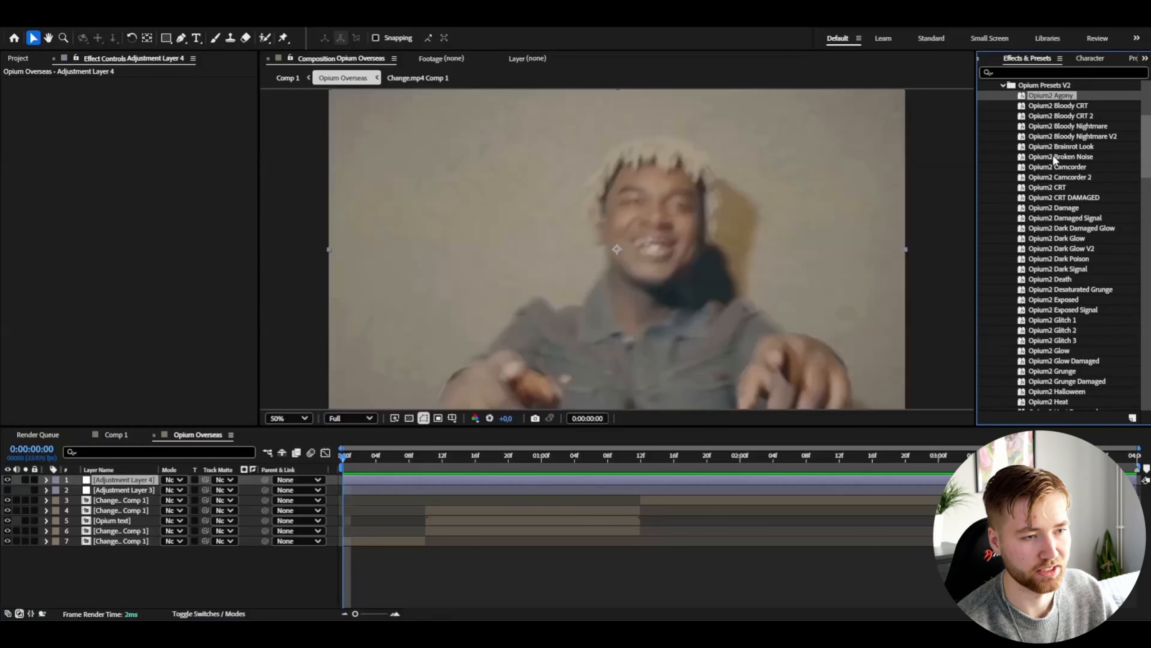
# Step: Apply the Opium2 Camcorder preset to the new adjustment layer, then hide that layer
pyautogui.click(1055, 166)
pyautogui.click(1065, 158)
pyautogui.click(1047, 167)
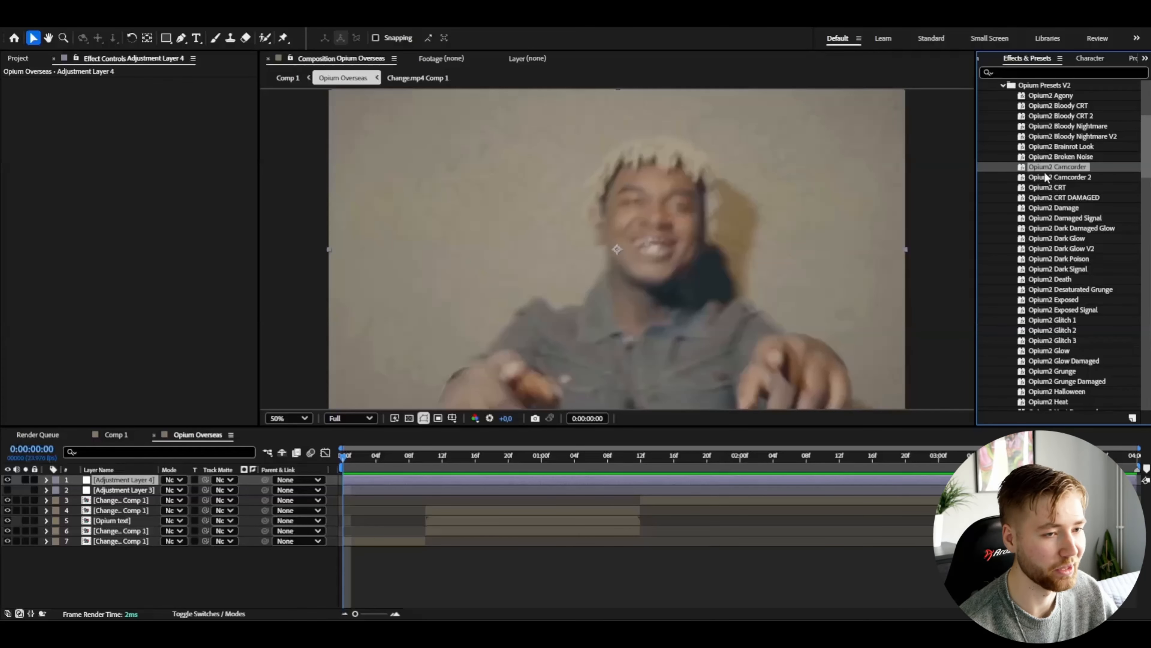
pyautogui.moveTo(1060, 166); pyautogui.dragTo(941, 174)
pyautogui.moveTo(847, 208); pyautogui.dragTo(132, 487)
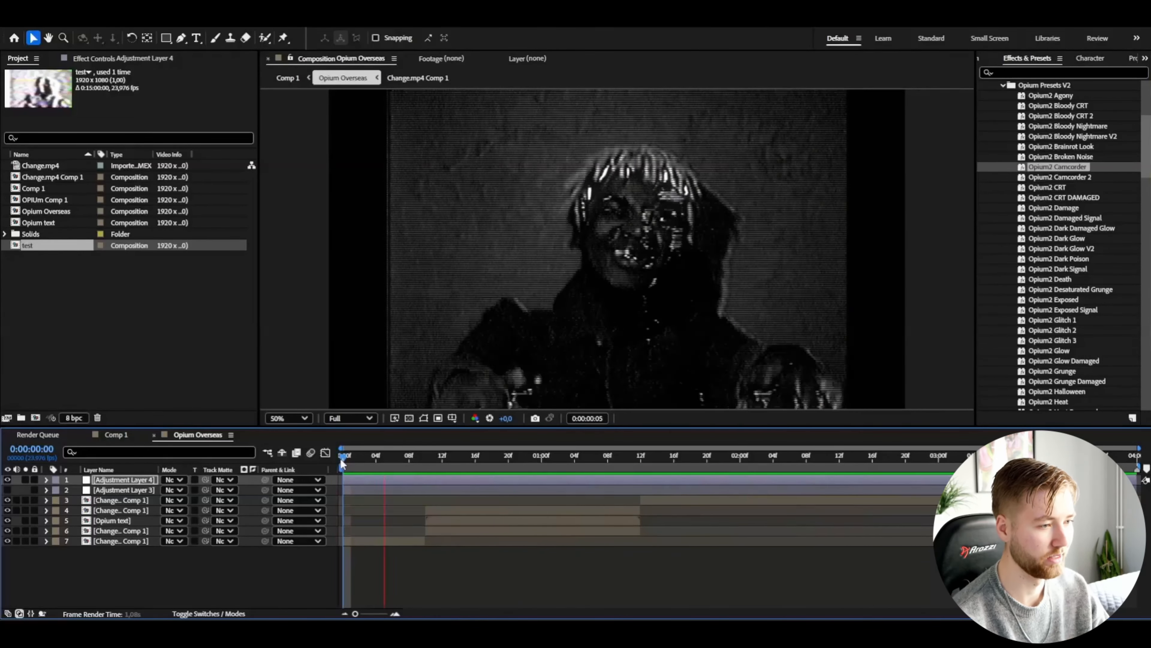
pyautogui.click(7, 479)
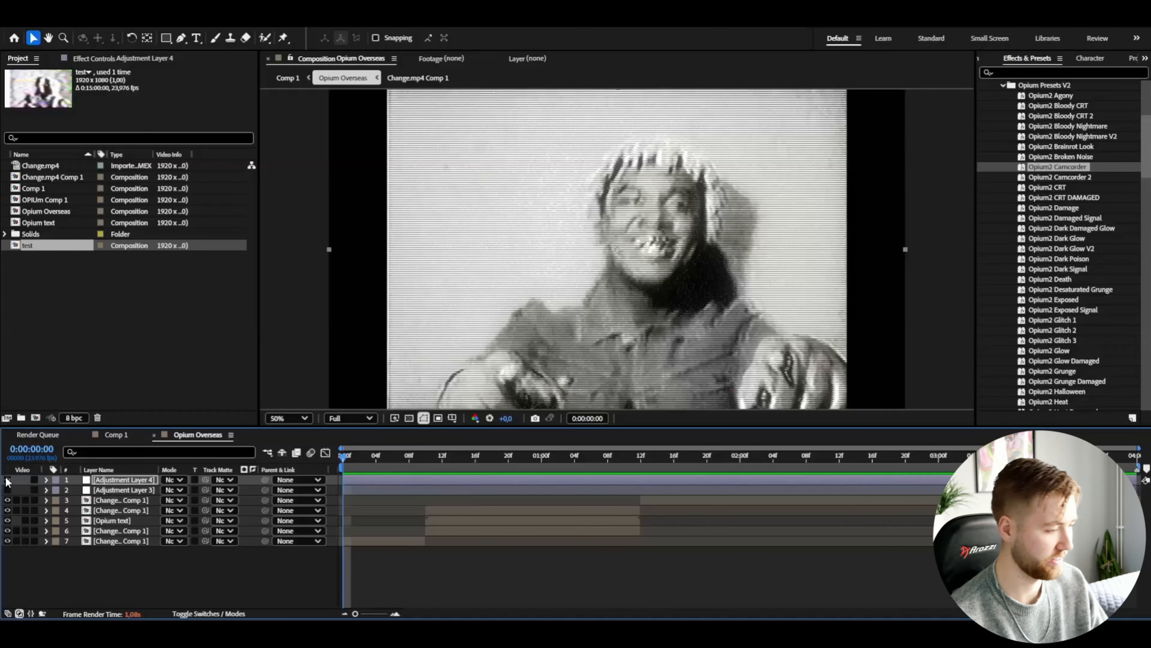
# Step: Add another adjustment layer and apply the Opium2 Death preset to it
pyautogui.hotkey('ctrl', 'alt', 'y')
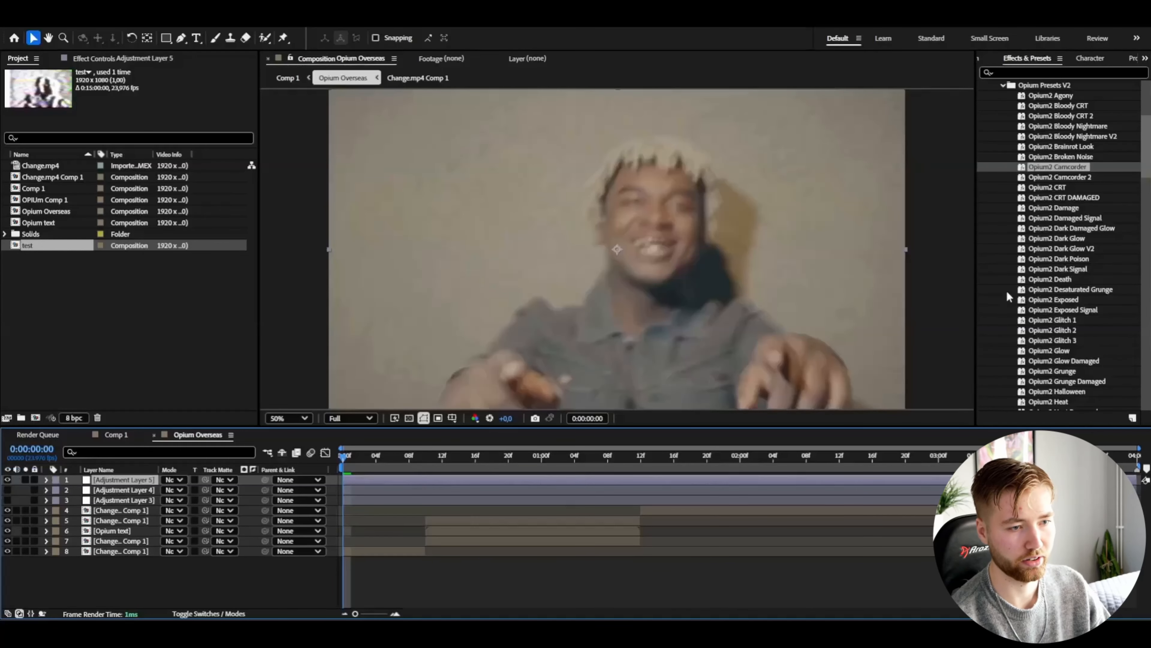
pyautogui.click(1056, 258)
pyautogui.click(1055, 280)
pyautogui.moveTo(543, 385); pyautogui.dragTo(544, 385)
pyautogui.press('space')
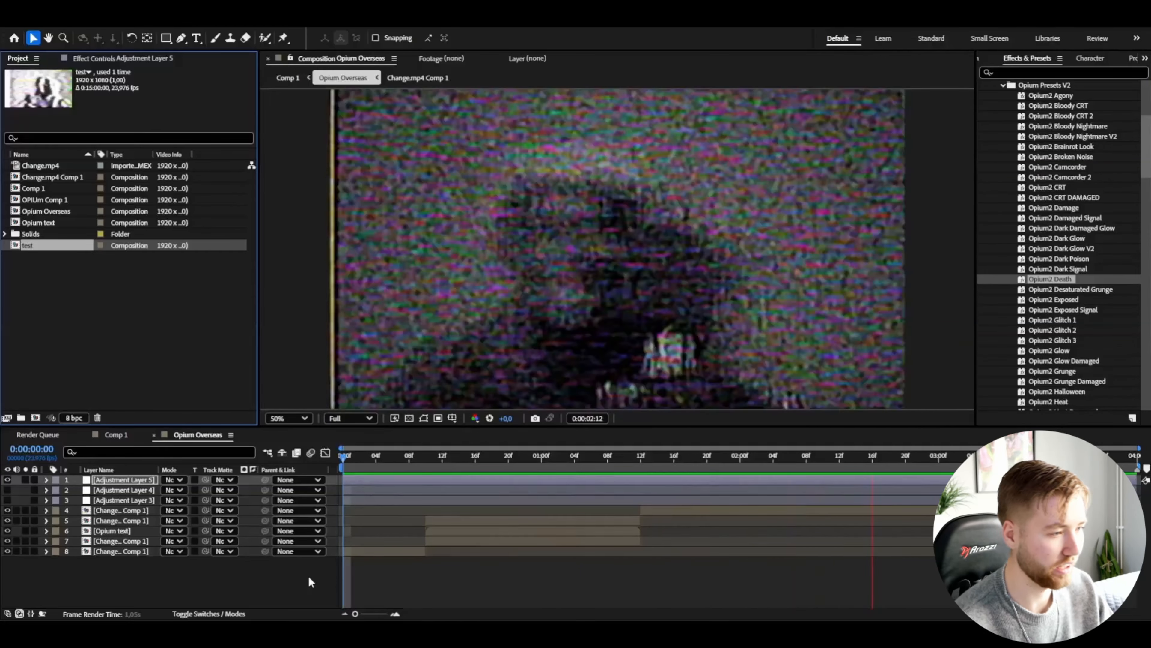
# Step: Apply the Opium2 Insanity preset to the topmost adjustment layer and preview the result
pyautogui.moveTo(366, 456); pyautogui.dragTo(393, 456)
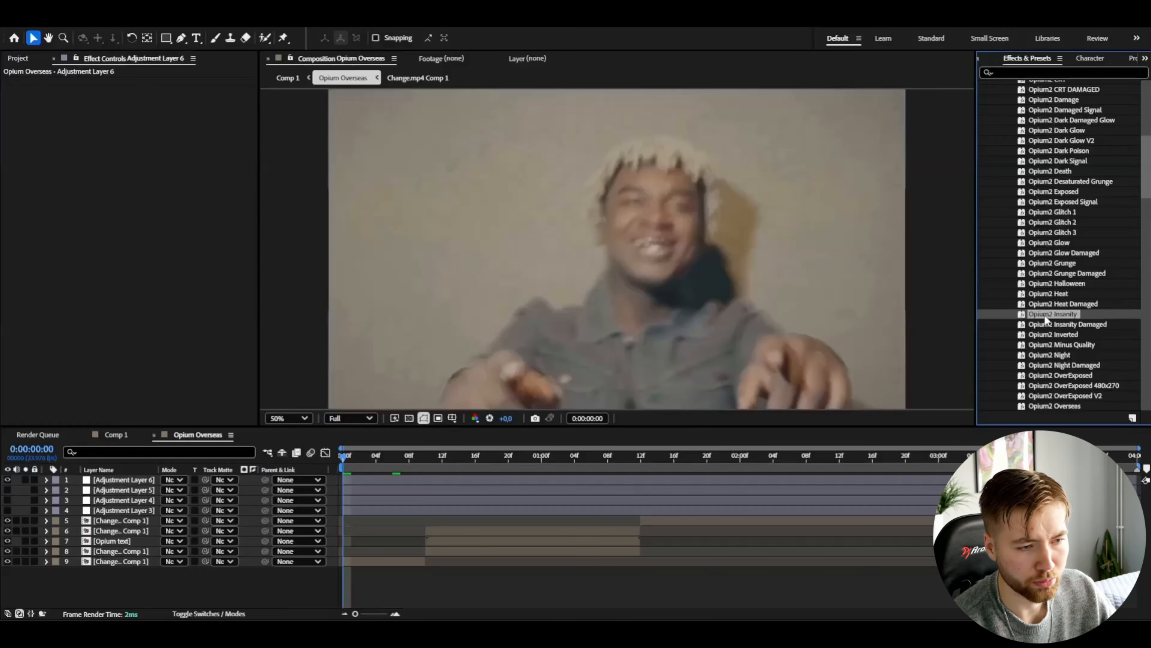
pyautogui.moveTo(1045, 314); pyautogui.dragTo(124, 480)
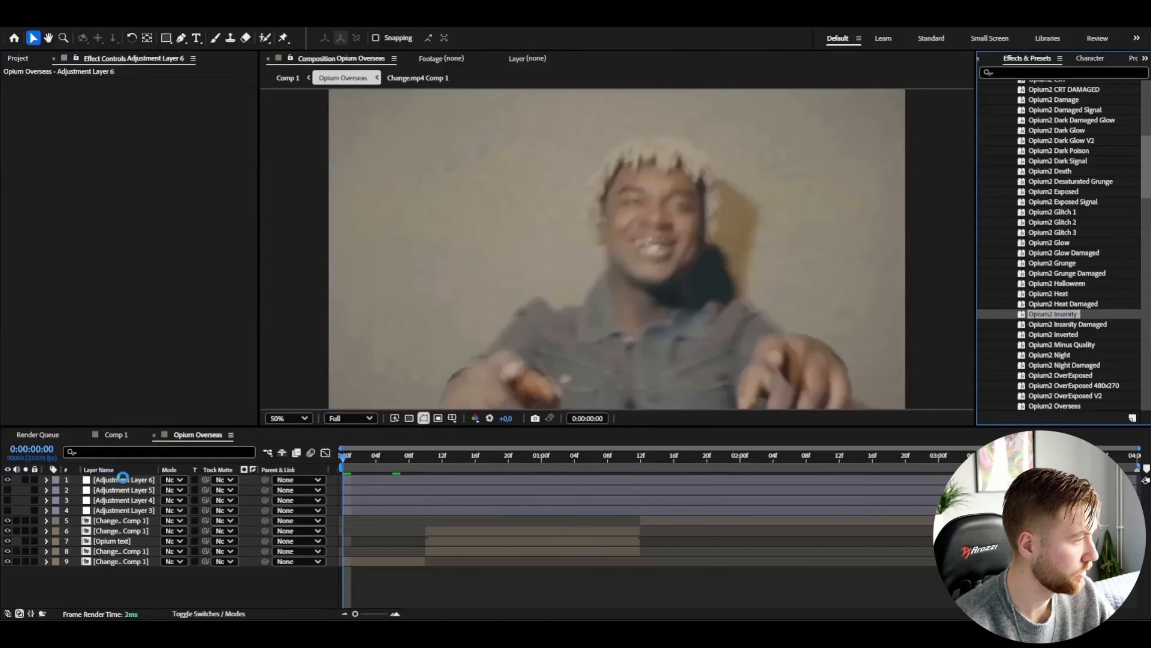
pyautogui.press('space')
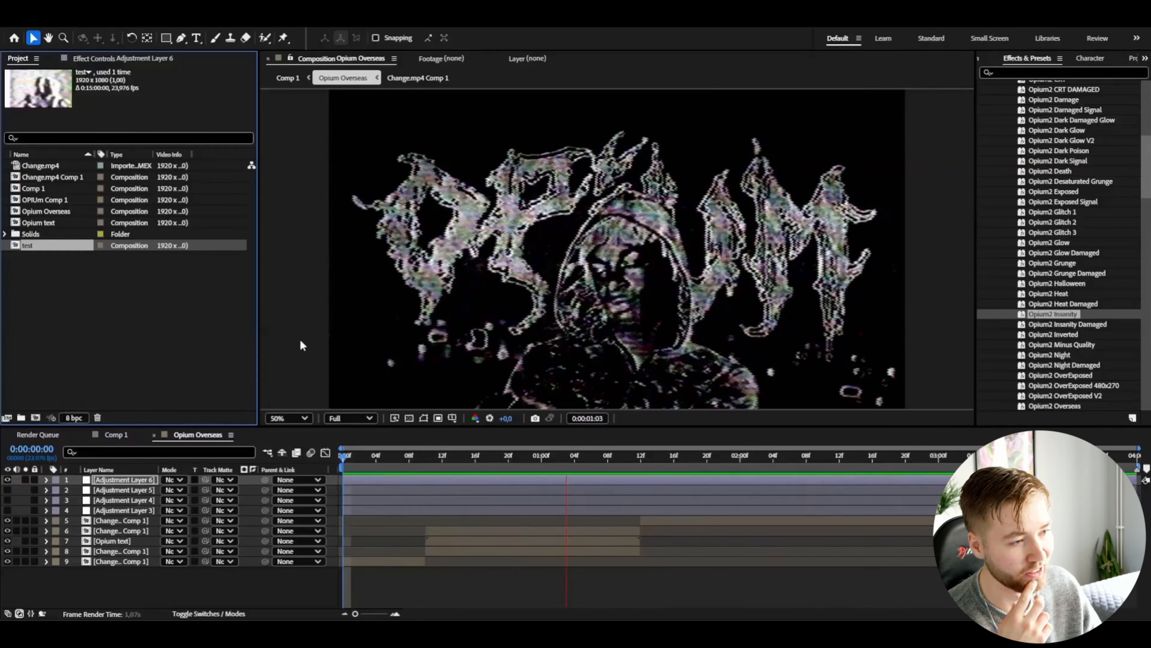
pyautogui.click(427, 453)
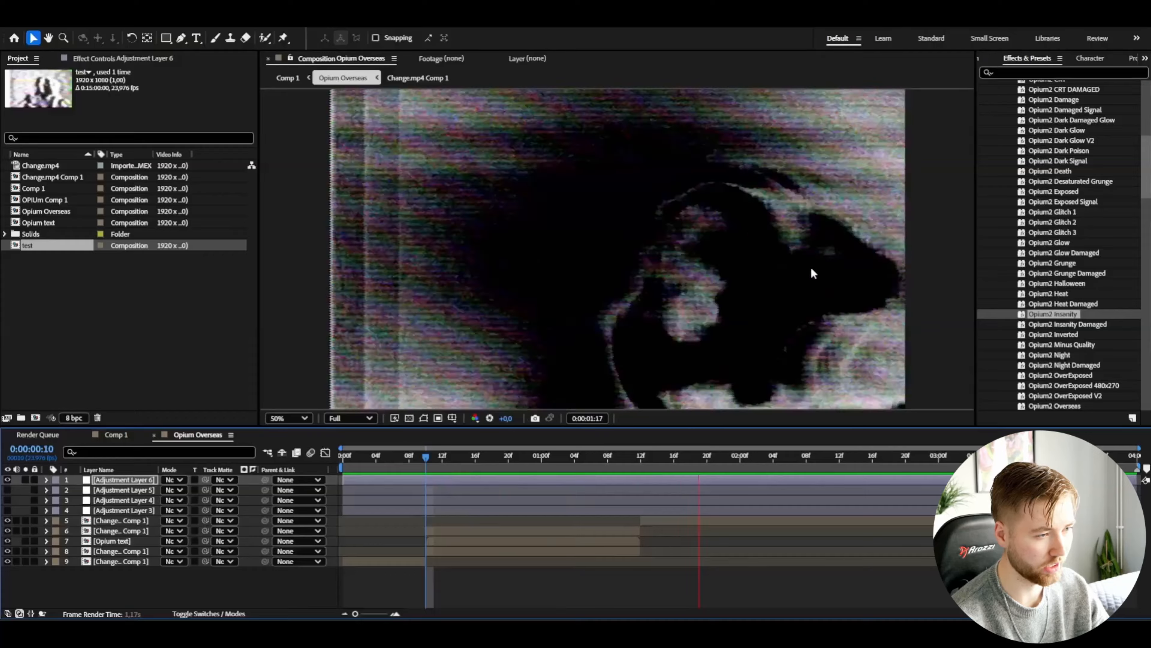